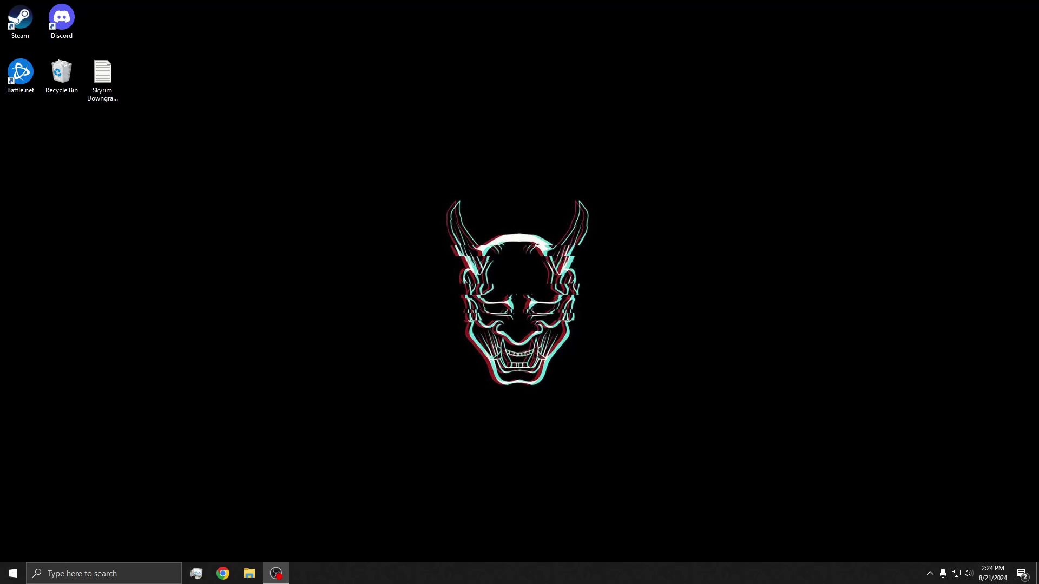
- Open the Skyrim Downgrade Codes file, select the steam://nav/console address, and bring up Windows search
{"action": "double_click", "coordinate": [103, 79]}
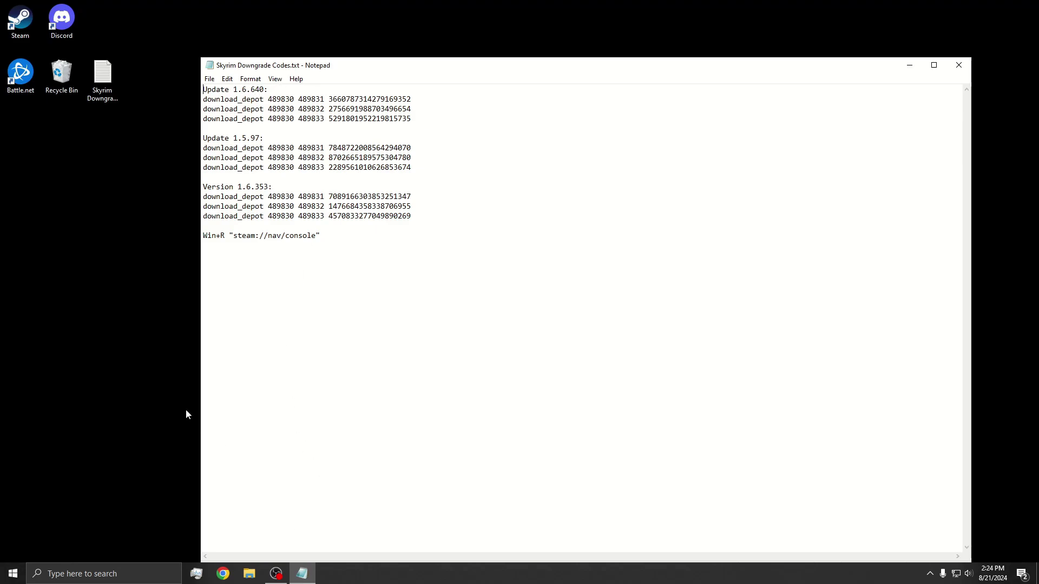
{"action": "left_click_drag", "start_coordinate": [339, 239], "coordinate": [229, 238]}
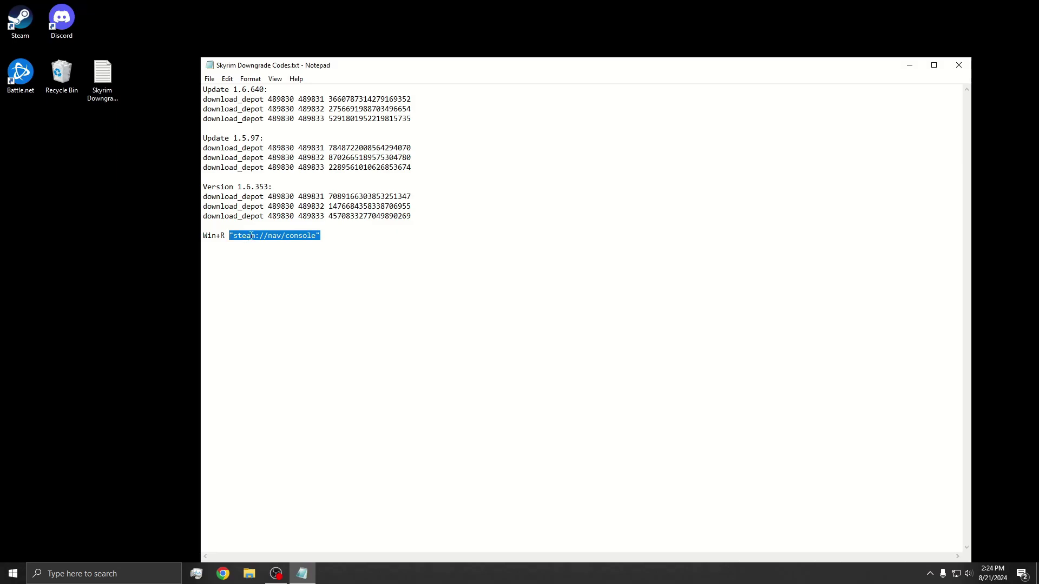
{"action": "left_click", "coordinate": [85, 575]}
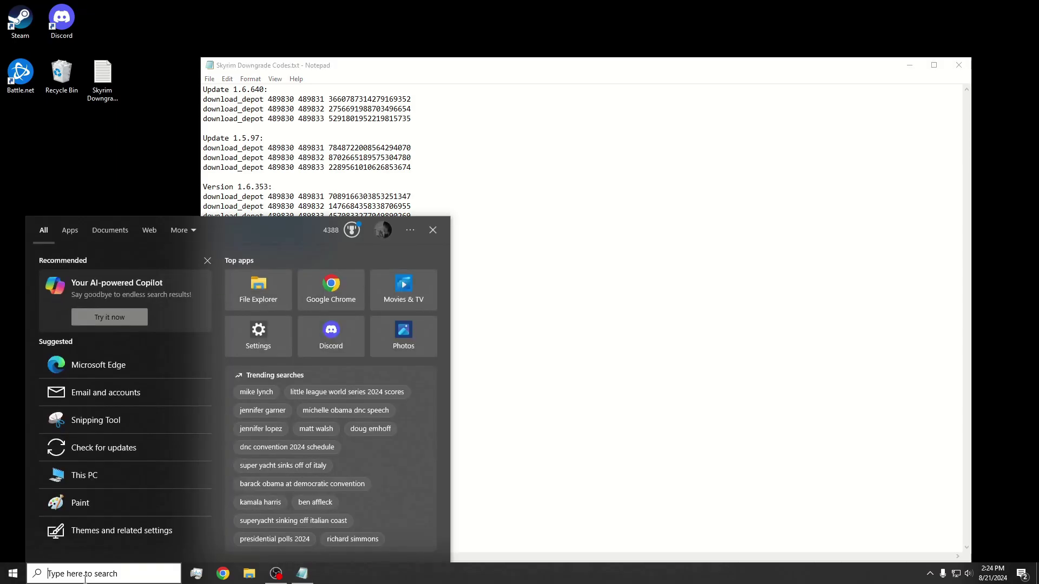
- Run steam://nav/console from the Windows Run dialog to open Steam's Console tab
{"action": "key", "text": "super+r"}
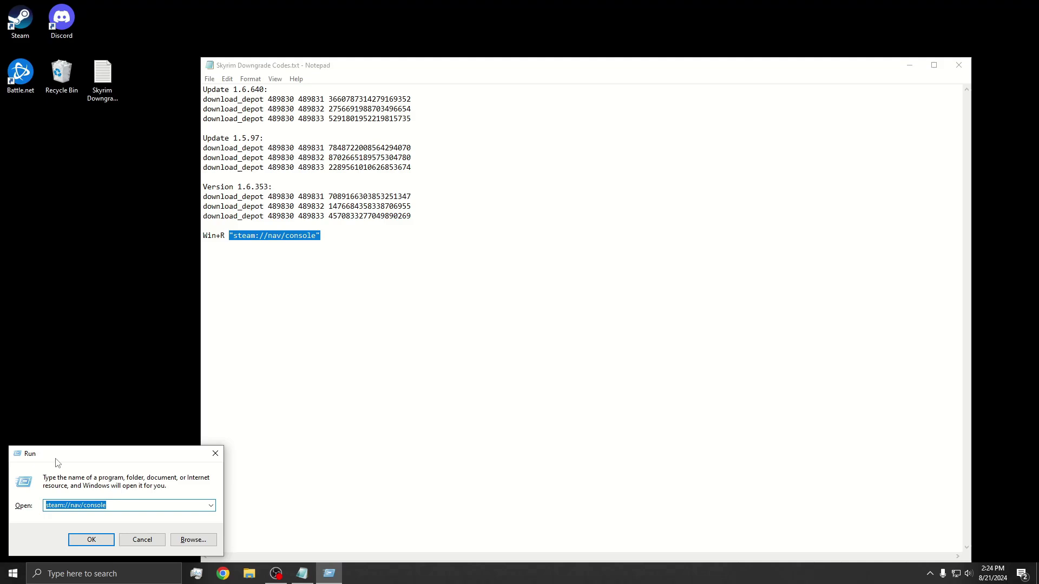
{"action": "left_click", "coordinate": [116, 506]}
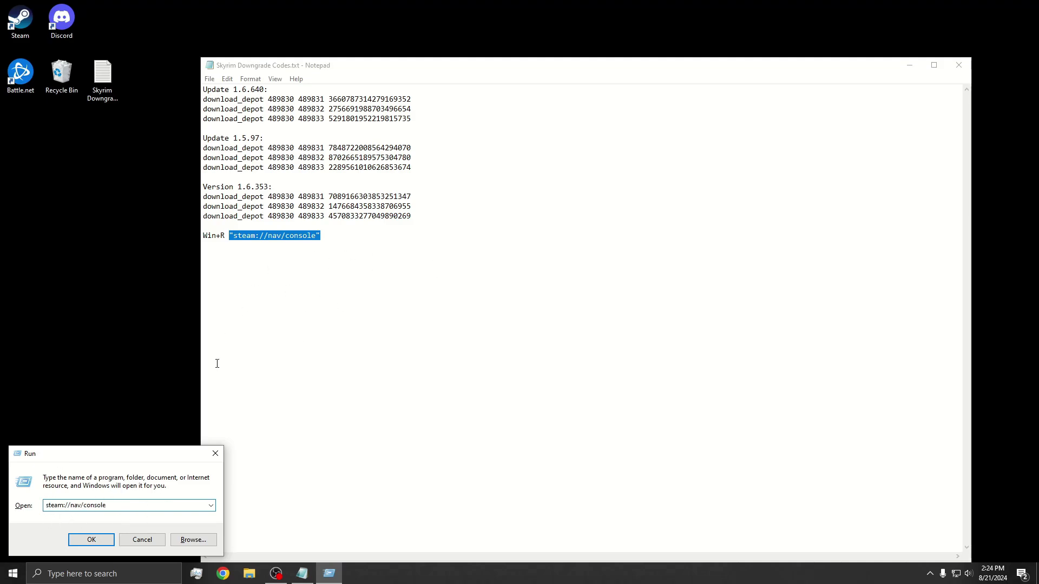
{"action": "left_click", "coordinate": [90, 540]}
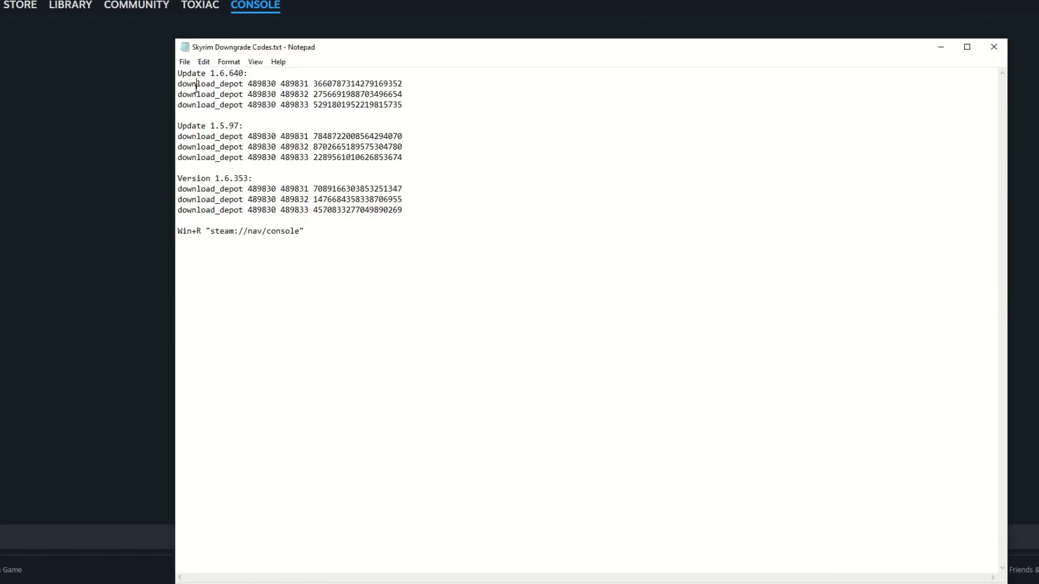
- Select the first Update 1.6.640 download_depot command line in Notepad
{"action": "left_click_drag", "start_coordinate": [179, 85], "coordinate": [403, 84]}
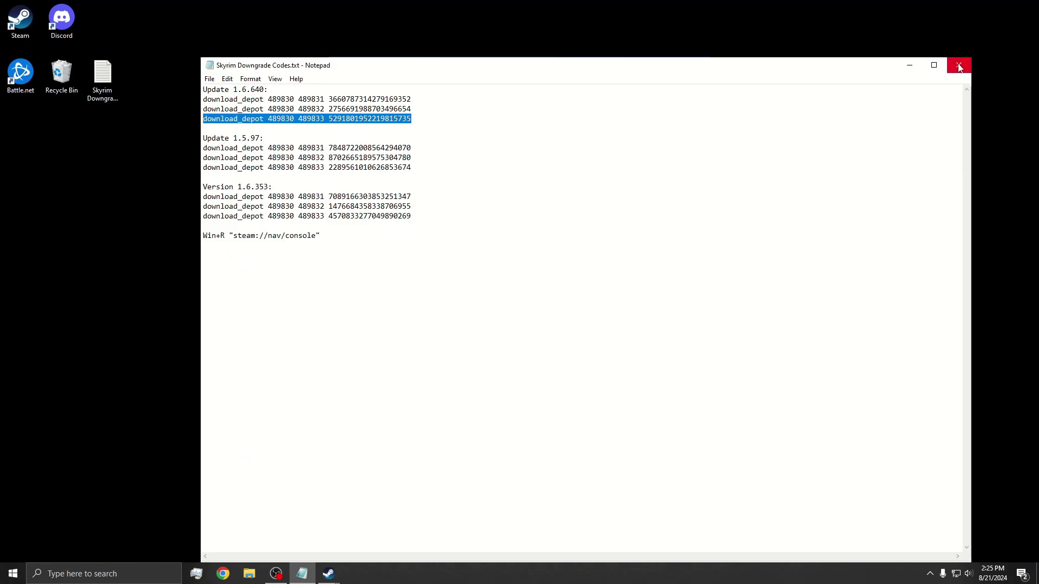
- Close the downgrade codes Notepad and the Steam promo, and bring up File Explorer
{"action": "left_click", "coordinate": [960, 65]}
{"action": "left_click", "coordinate": [688, 490]}
{"action": "left_click", "coordinate": [249, 574]}
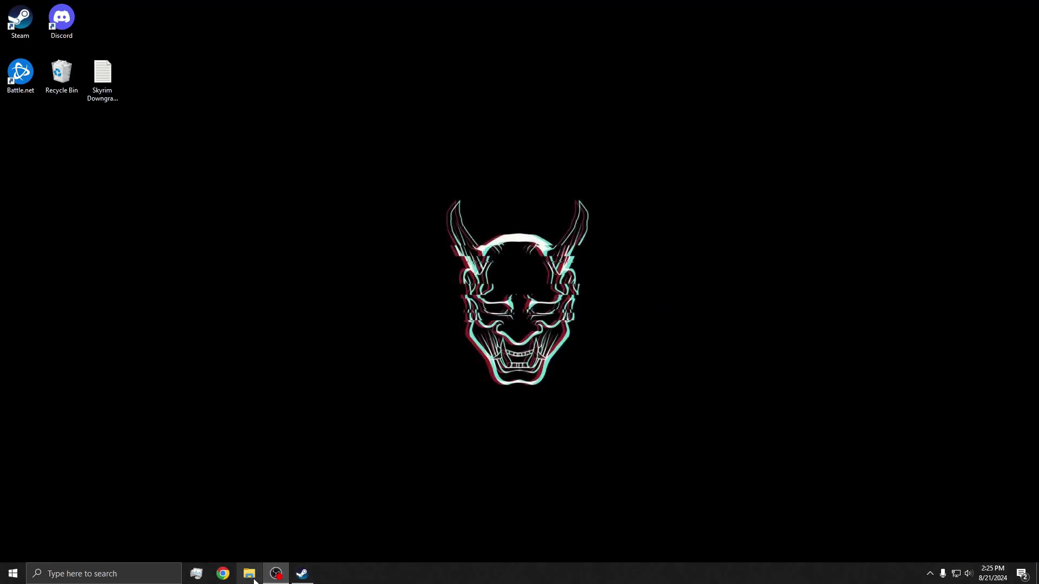
- Navigate This PC > C: > Program Files (x86) > Steam > steamapps > content > app_489830
{"action": "left_click", "coordinate": [279, 183]}
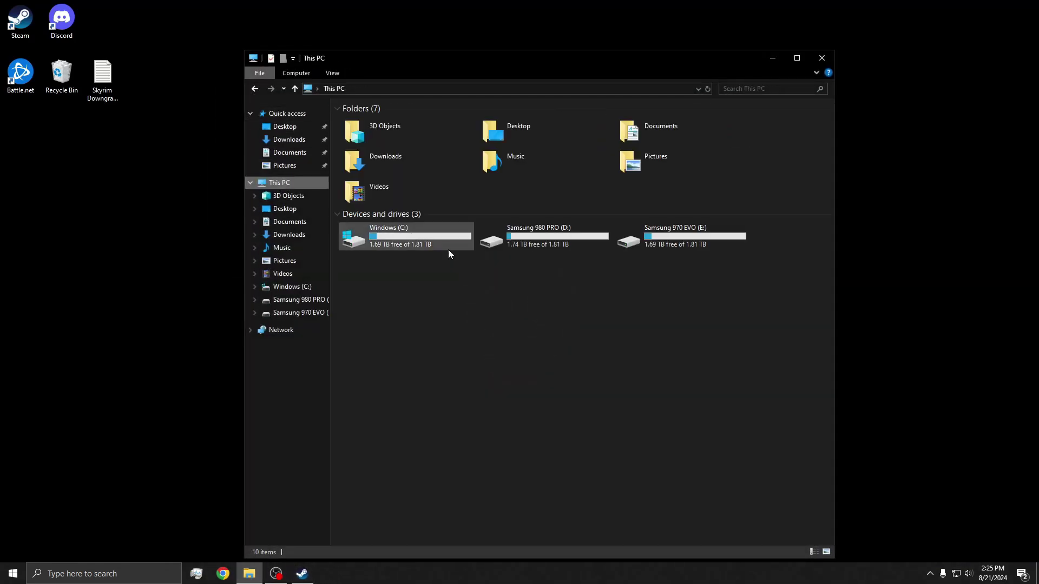
{"action": "double_click", "coordinate": [407, 244]}
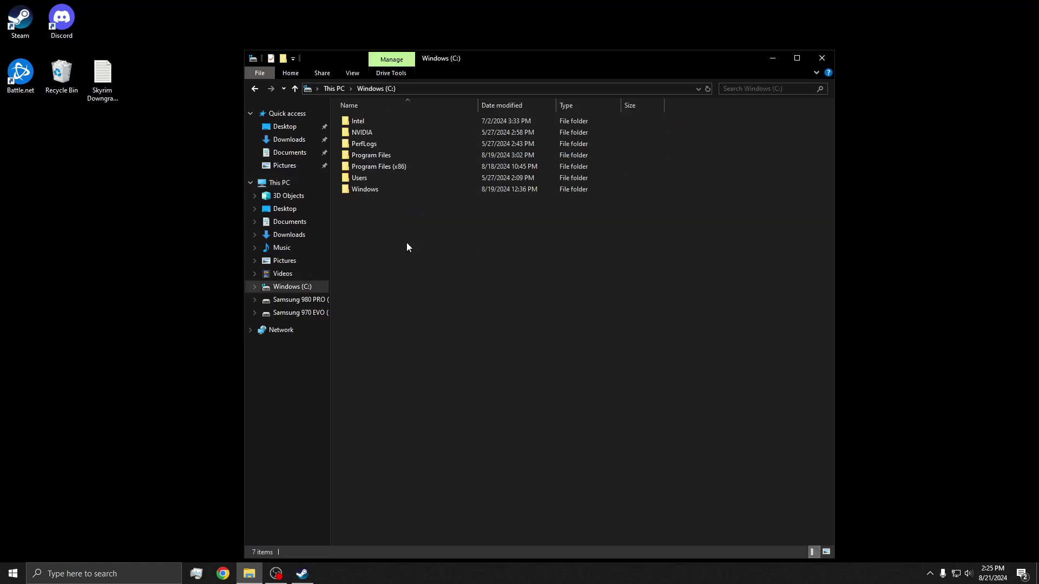
{"action": "double_click", "coordinate": [383, 168]}
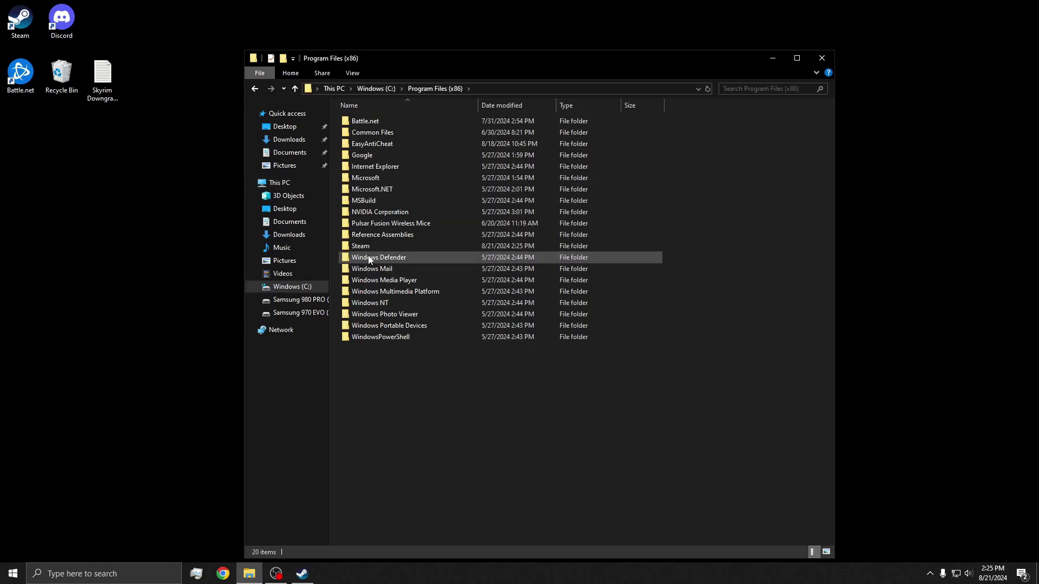
{"action": "double_click", "coordinate": [368, 246]}
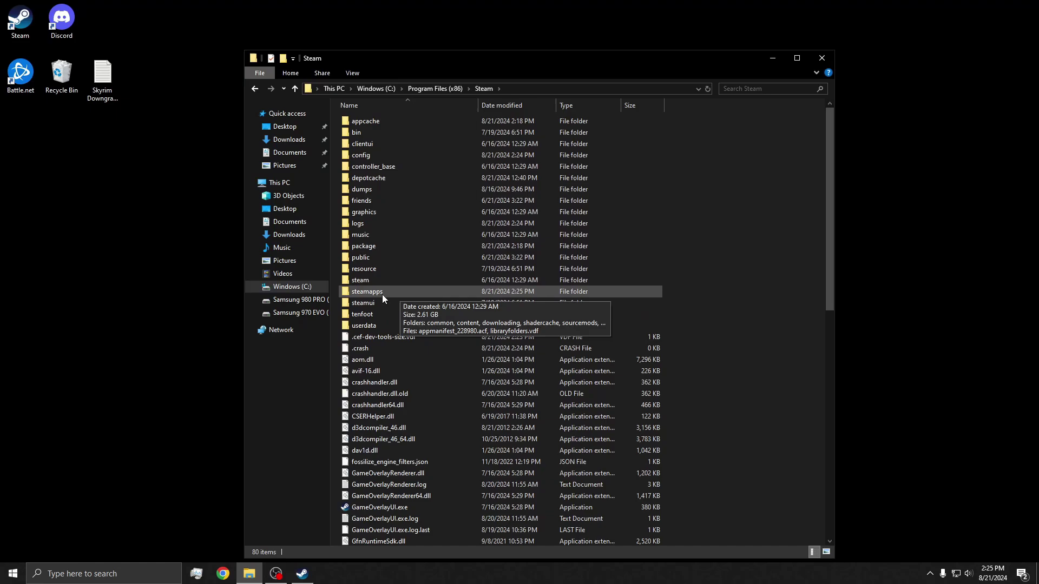
{"action": "double_click", "coordinate": [380, 292]}
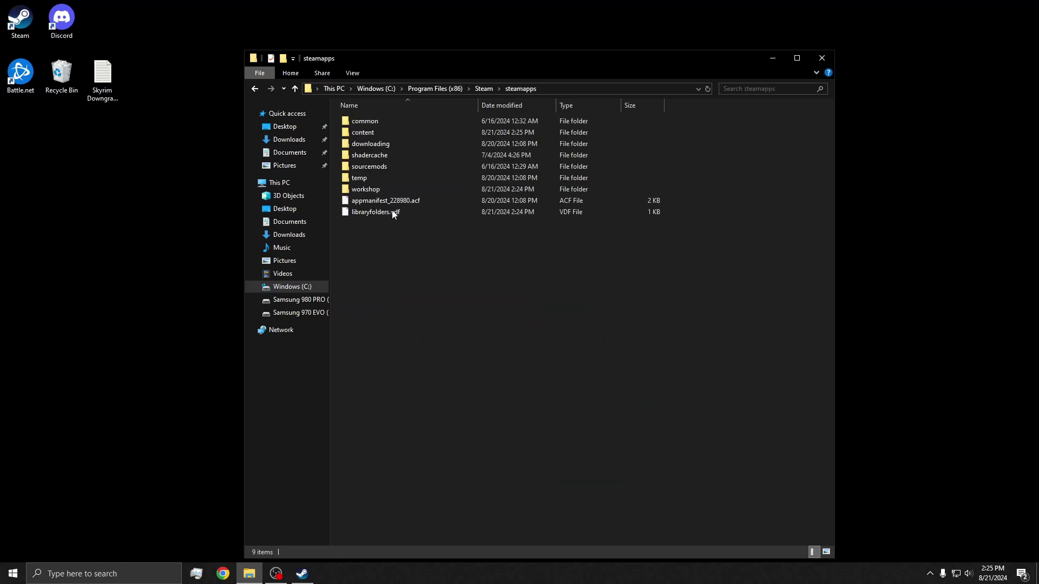
{"action": "left_click", "coordinate": [361, 135]}
{"action": "double_click", "coordinate": [361, 134]}
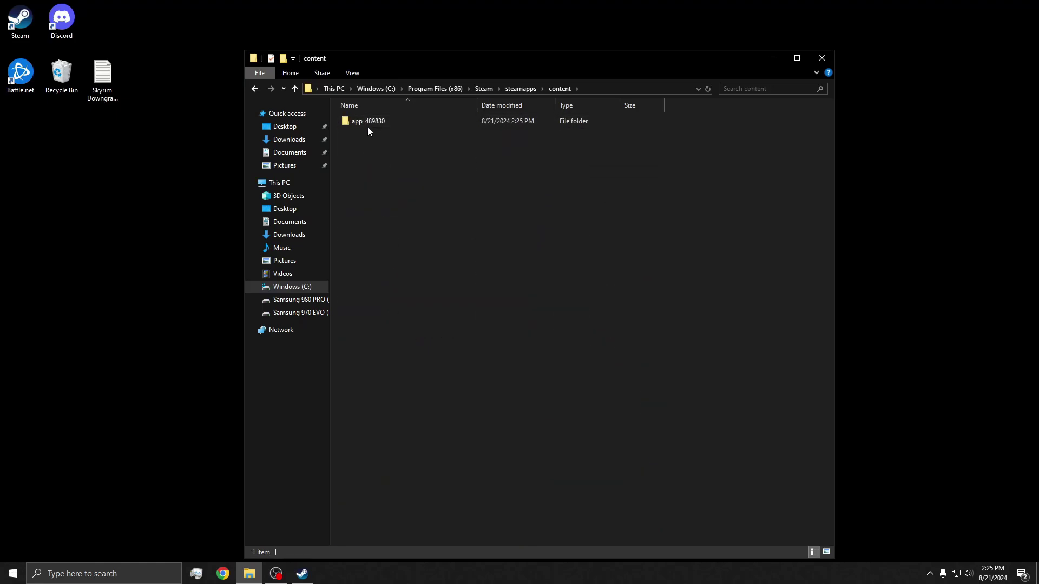
{"action": "double_click", "coordinate": [399, 121]}
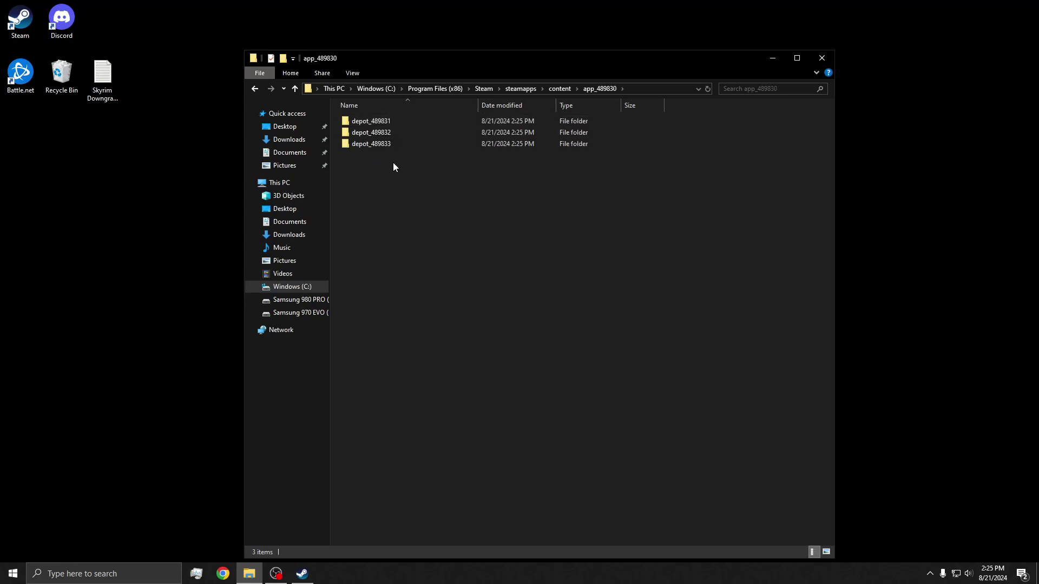
- Inspect depot_489831 with its Data folder and depot_489832, ending back in app_489830
{"action": "double_click", "coordinate": [388, 120]}
{"action": "double_click", "coordinate": [375, 121]}
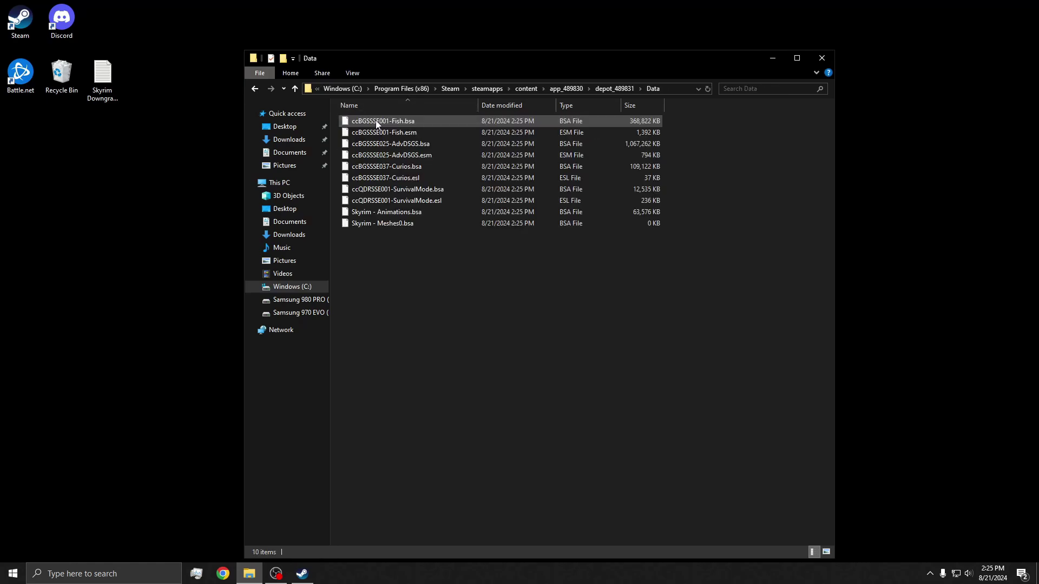
{"action": "left_click", "coordinate": [250, 89]}
{"action": "left_click", "coordinate": [258, 92]}
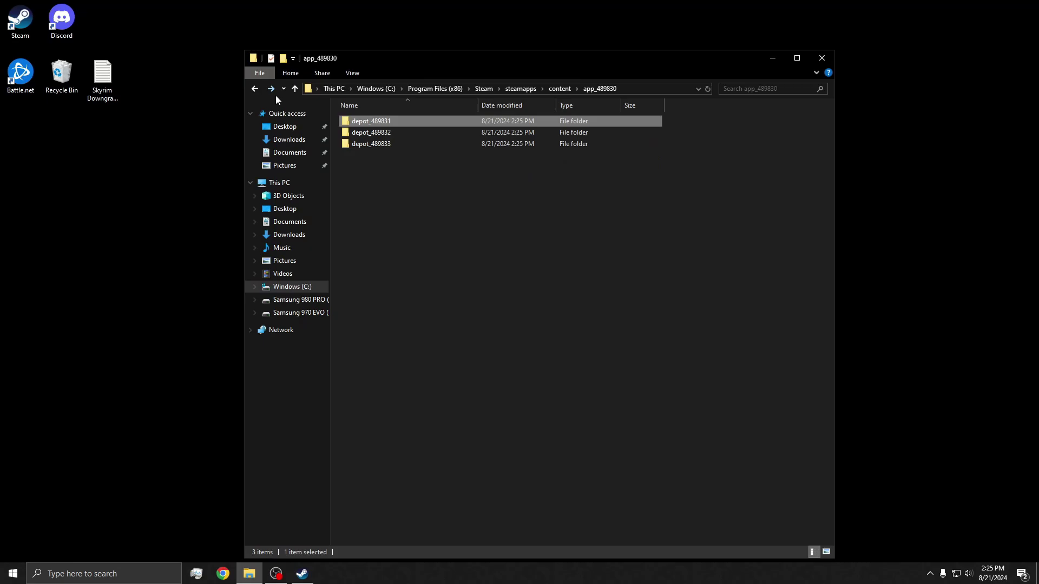
{"action": "double_click", "coordinate": [361, 129]}
{"action": "left_click", "coordinate": [253, 88]}
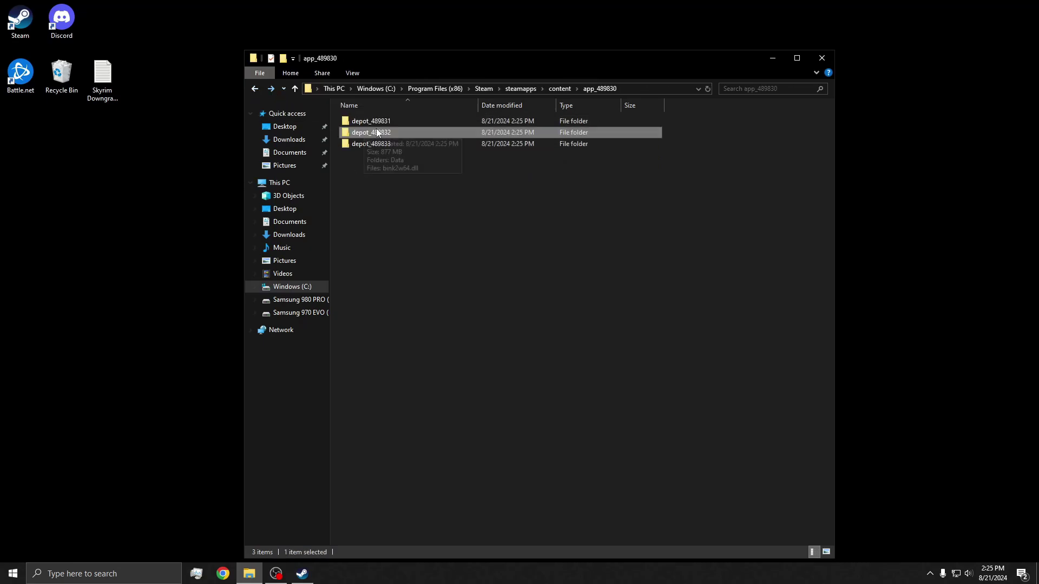
{"action": "double_click", "coordinate": [378, 122]}
{"action": "double_click", "coordinate": [378, 123]}
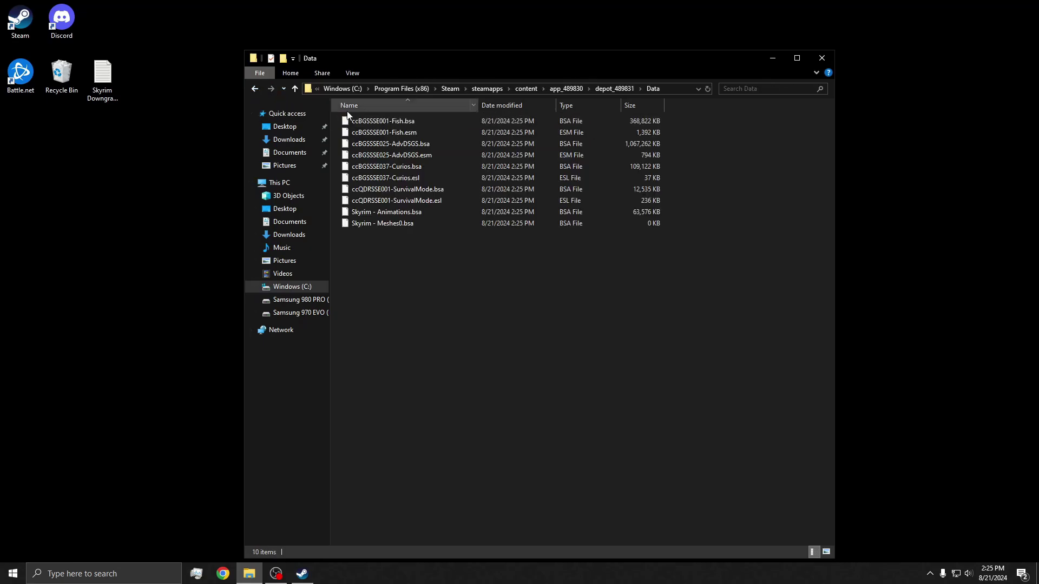
{"action": "left_click", "coordinate": [264, 90]}
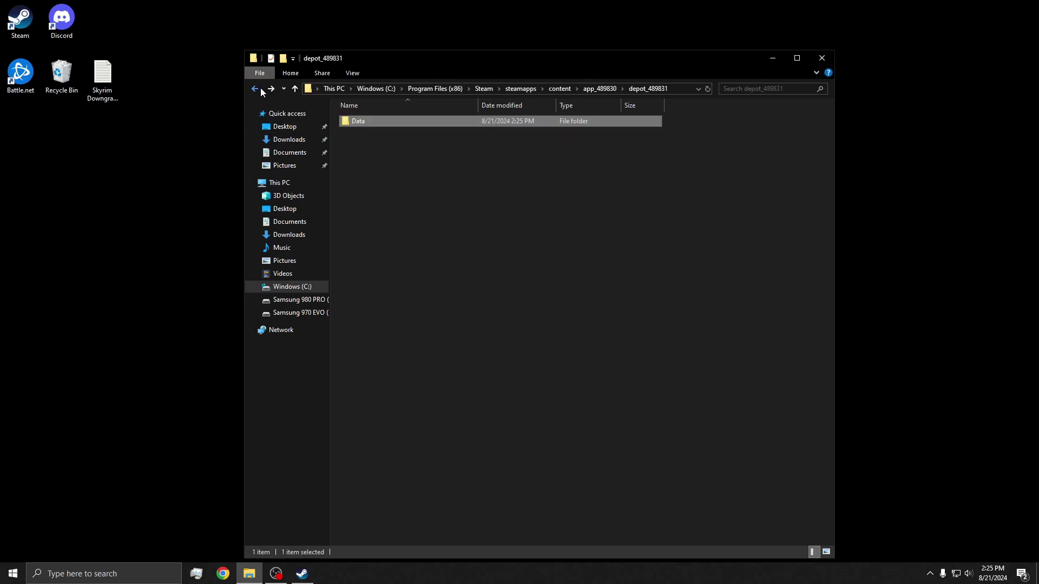
{"action": "right_click", "coordinate": [357, 120]}
{"action": "left_click", "coordinate": [388, 272]}
{"action": "left_click", "coordinate": [255, 90]}
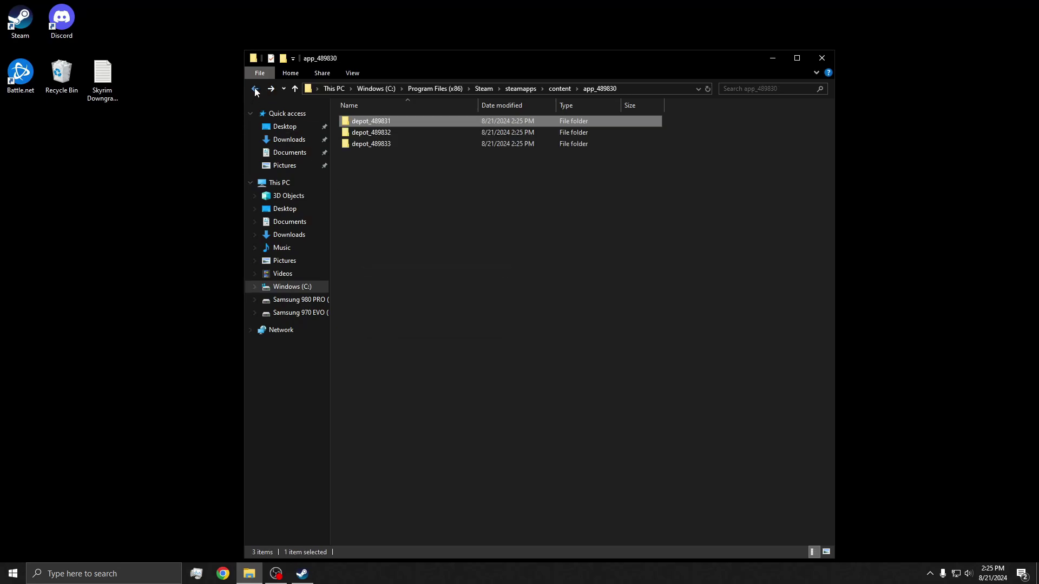
- Pin E:\SteamLibrary\steamapps\common\Skyrim Special Edition to Quick access, then return to app_489830
{"action": "left_click", "coordinate": [291, 319]}
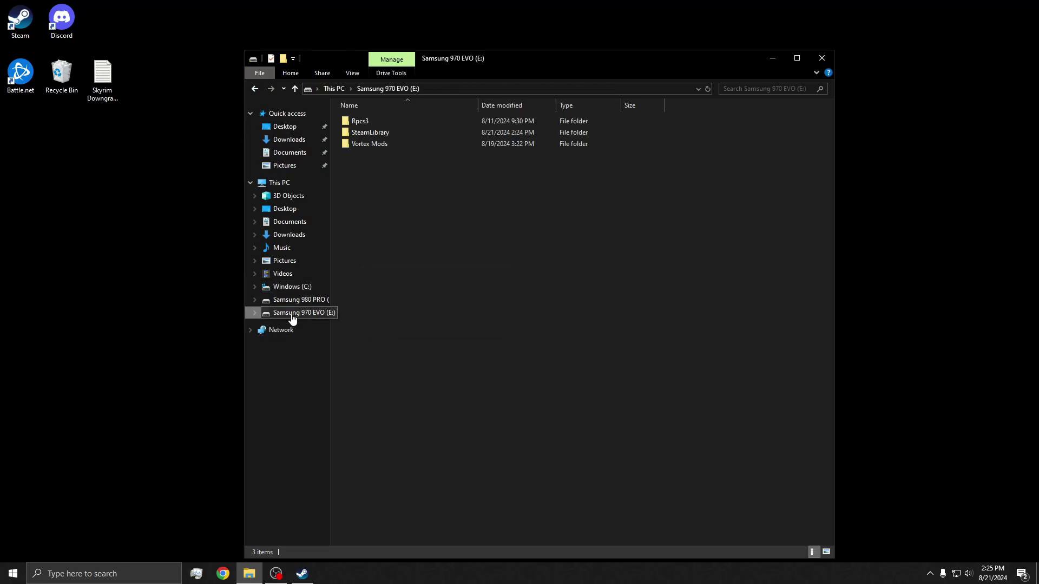
{"action": "double_click", "coordinate": [374, 129]}
{"action": "double_click", "coordinate": [379, 121]}
{"action": "double_click", "coordinate": [378, 121]}
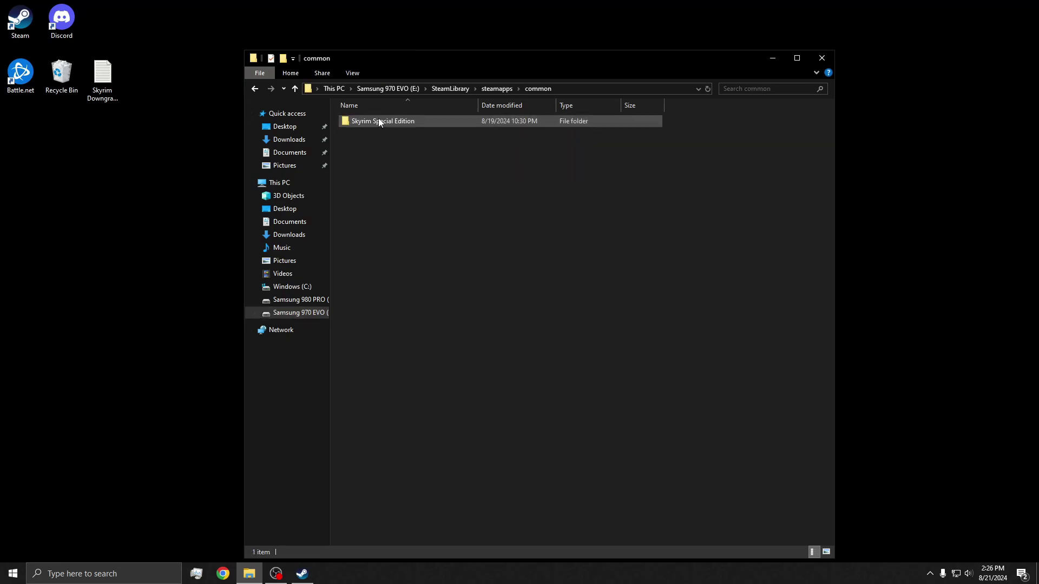
{"action": "mouse_move", "coordinate": [379, 121]}
{"action": "left_mouse_down"}
{"action": "mouse_move", "coordinate": [328, 130]}
{"action": "mouse_move", "coordinate": [295, 176]}
{"action": "left_mouse_up"}
{"action": "left_click", "coordinate": [253, 95]}
{"action": "left_click", "coordinate": [254, 95]}
{"action": "left_click", "coordinate": [253, 95]}
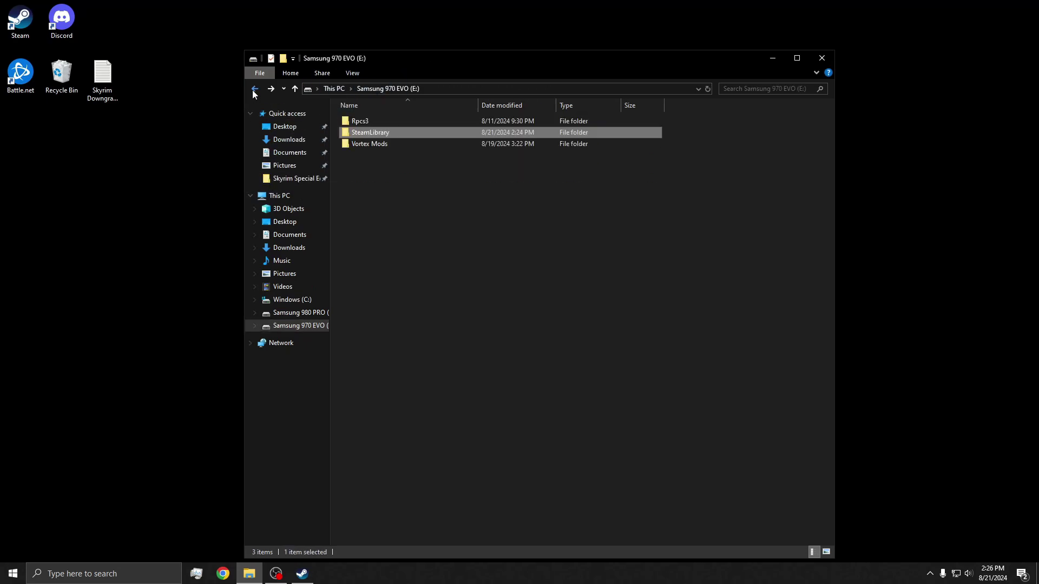
{"action": "left_click", "coordinate": [253, 95]}
- Copy depot_489831's Data folder into the pinned Skyrim Special Edition folder
{"action": "double_click", "coordinate": [379, 121]}
{"action": "right_click", "coordinate": [378, 122]}
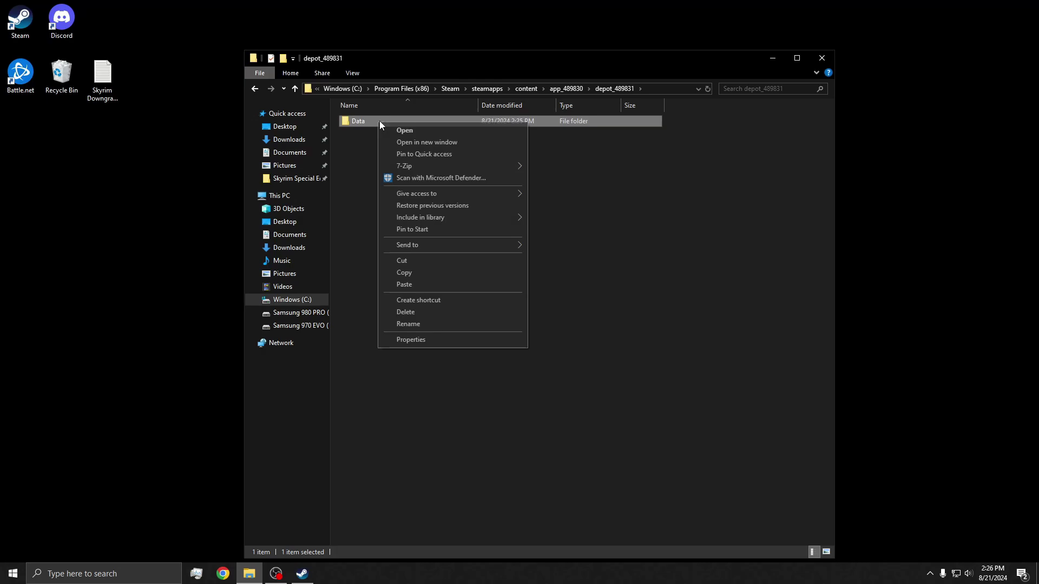
{"action": "left_click", "coordinate": [404, 272]}
{"action": "left_click", "coordinate": [297, 179]}
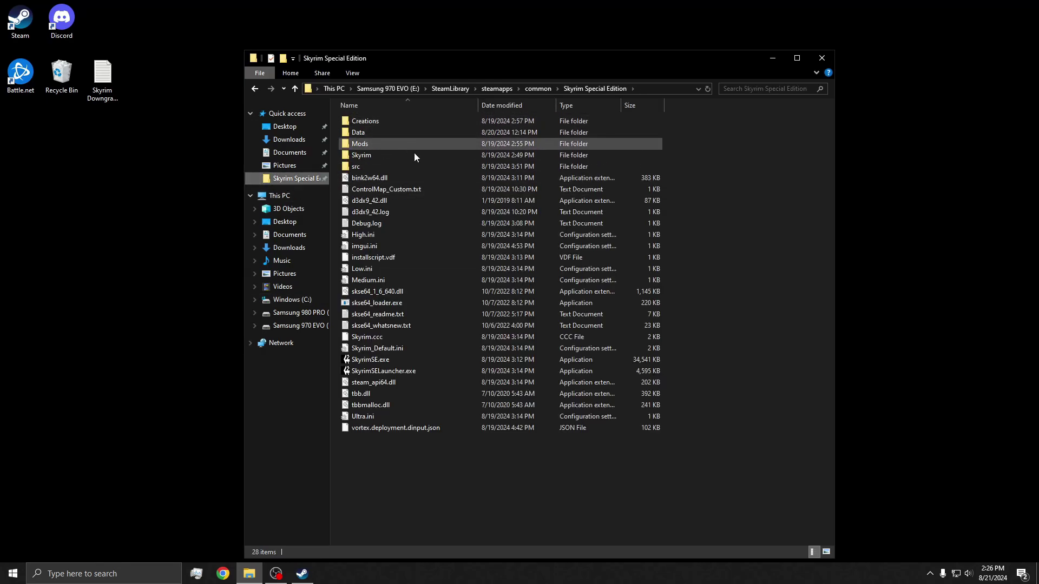
{"action": "right_click", "coordinate": [469, 508]}
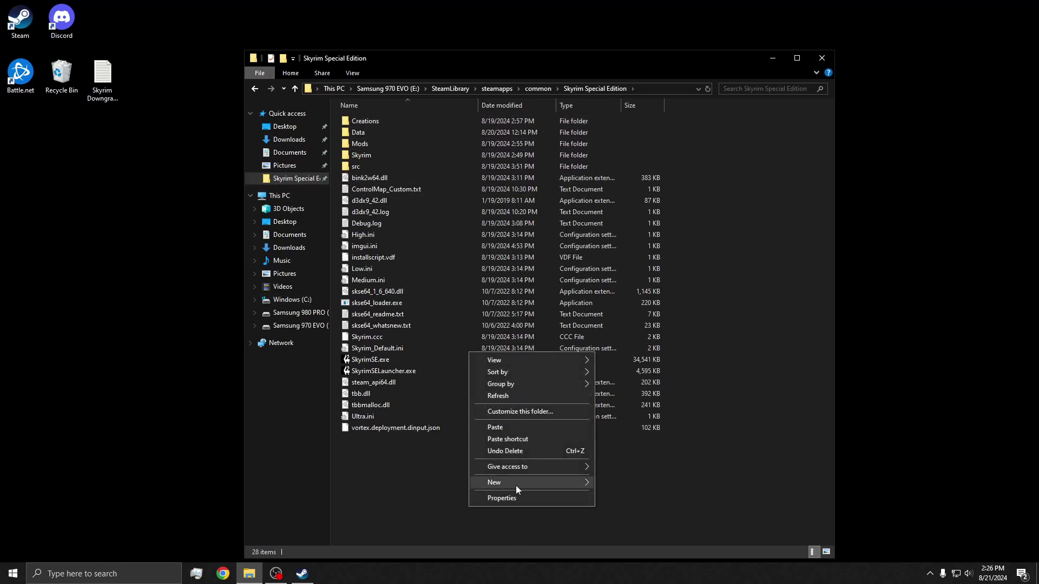
{"action": "left_click", "coordinate": [384, 506]}
{"action": "left_click", "coordinate": [252, 90]}
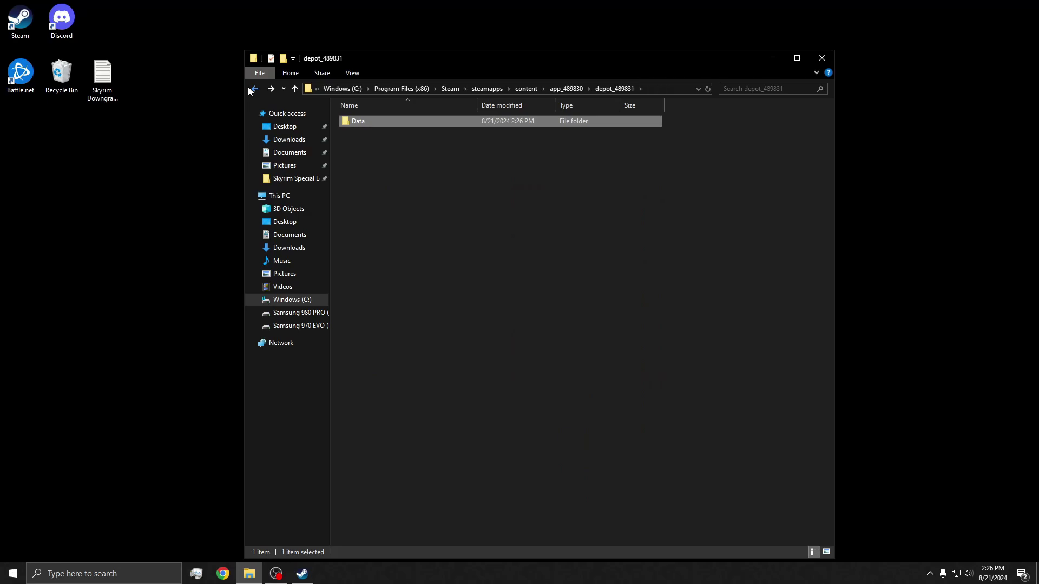
{"action": "left_click", "coordinate": [253, 90]}
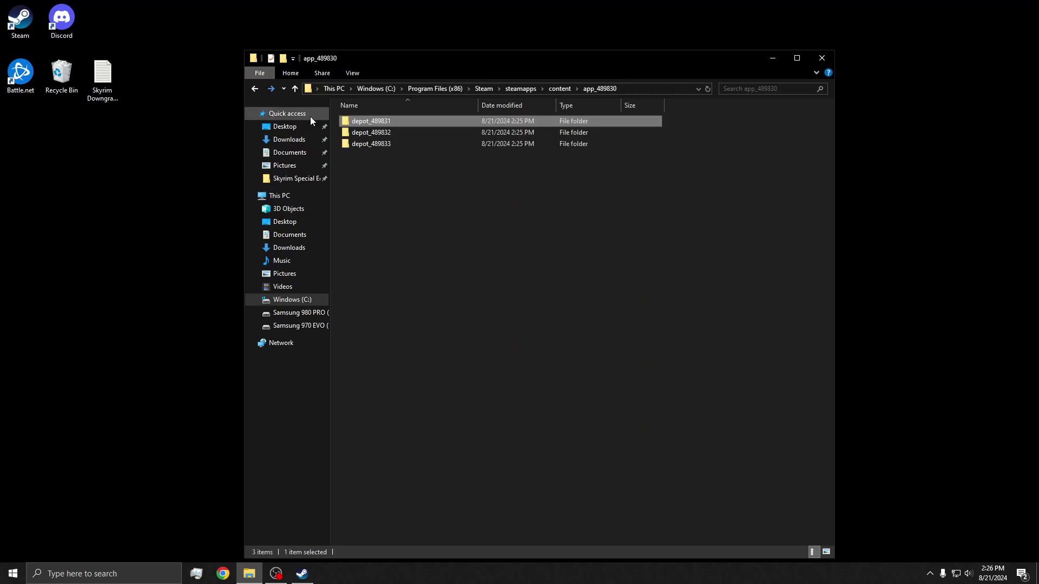
- Copy depot_489832's Data folder and bink2w64.dll for the Skyrim Special Edition folder
{"action": "double_click", "coordinate": [369, 132]}
{"action": "left_click_drag", "start_coordinate": [369, 154], "coordinate": [362, 116]}
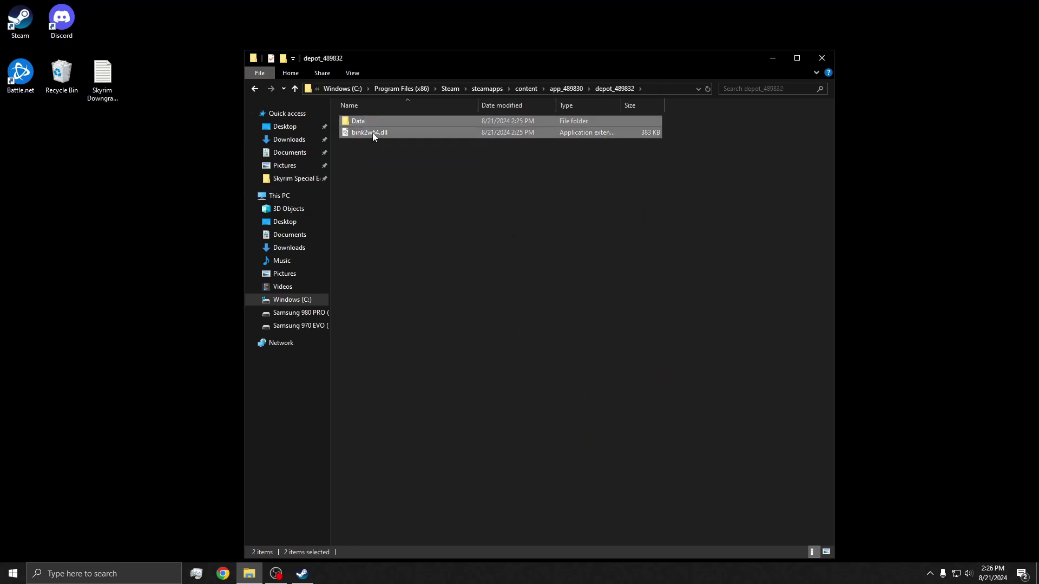
{"action": "right_click", "coordinate": [373, 133]}
{"action": "left_click", "coordinate": [404, 203]}
{"action": "left_click", "coordinate": [297, 179]}
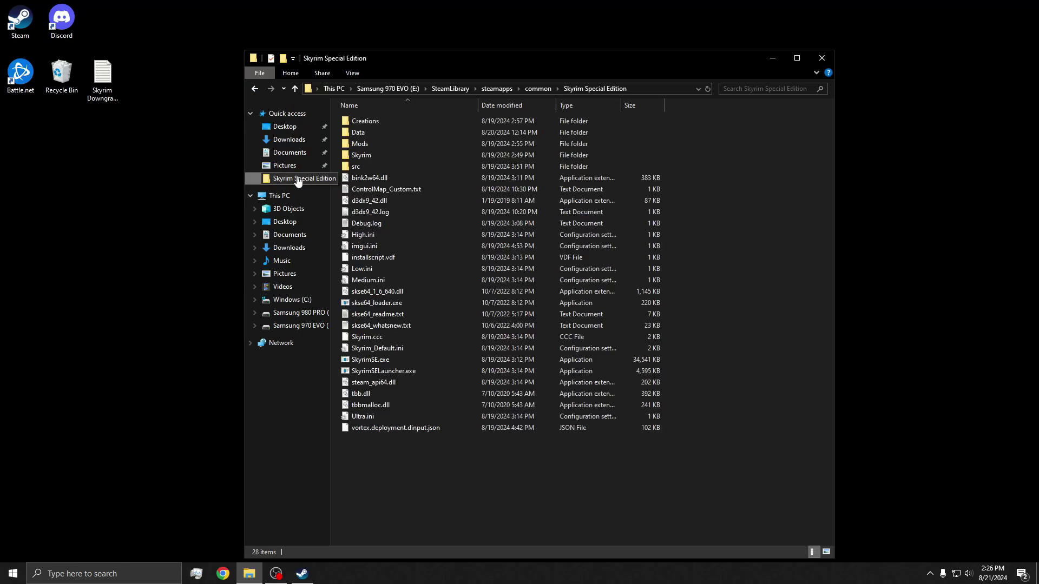
{"action": "left_click", "coordinate": [254, 89]}
{"action": "left_click", "coordinate": [254, 88]}
- Check SkyrimSE.exe in depot_489833, then return to the Skyrim Special Edition game folder
{"action": "left_click", "coordinate": [361, 143]}
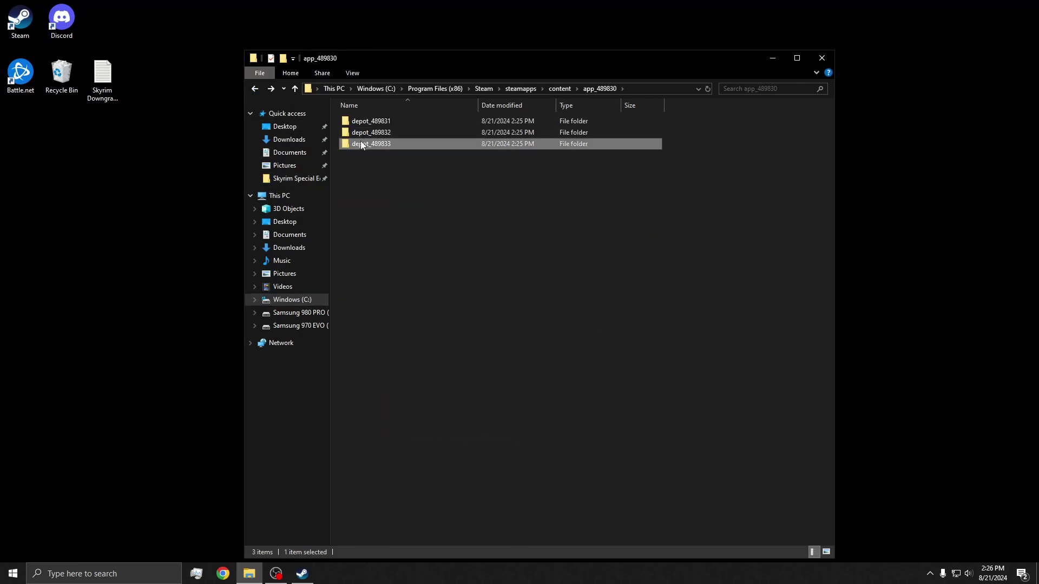
{"action": "double_click", "coordinate": [361, 144]}
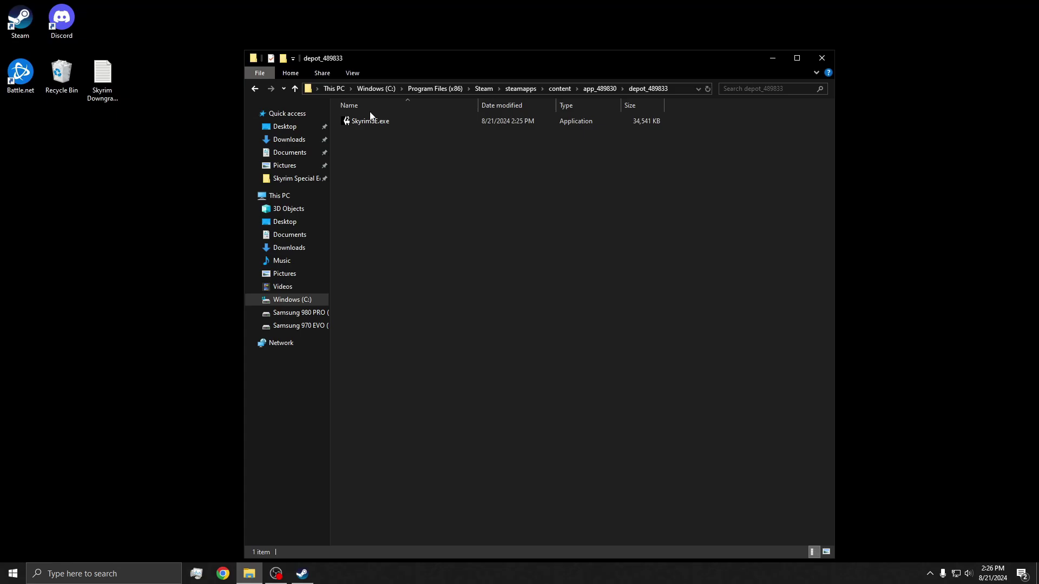
{"action": "left_click", "coordinate": [254, 88]}
{"action": "left_click", "coordinate": [298, 185]}
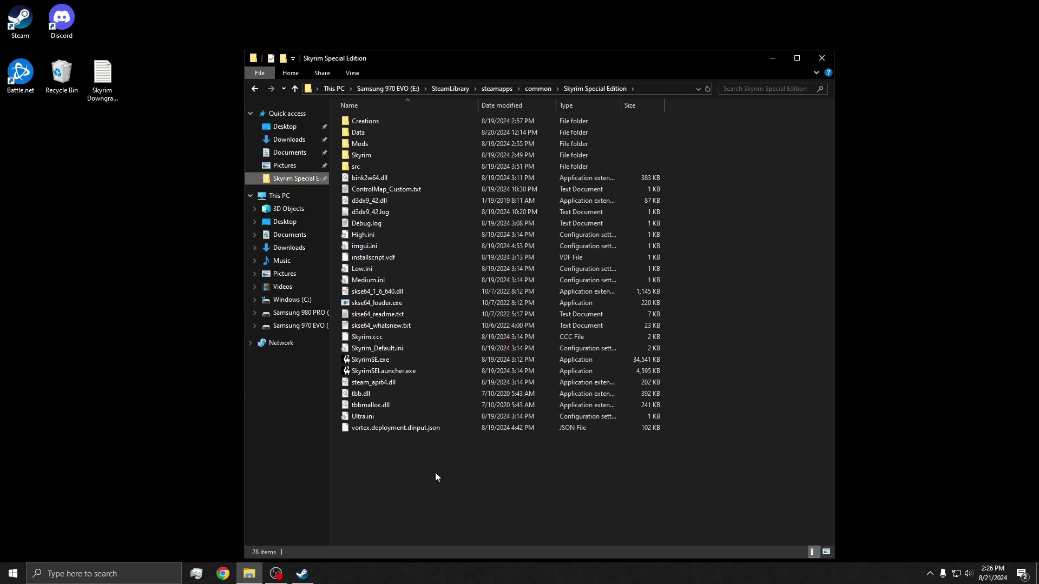
{"action": "right_click", "coordinate": [433, 473]}
- Dismiss the context menu, close File Explorer, and show Steam's LIBRARY home page
{"action": "left_click", "coordinate": [406, 482]}
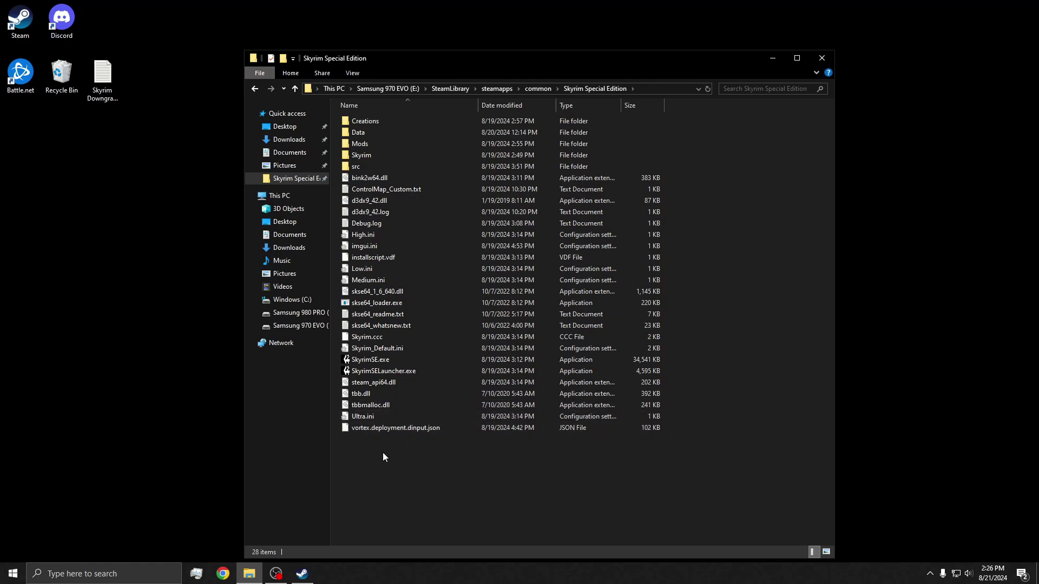
{"action": "left_click", "coordinate": [822, 58]}
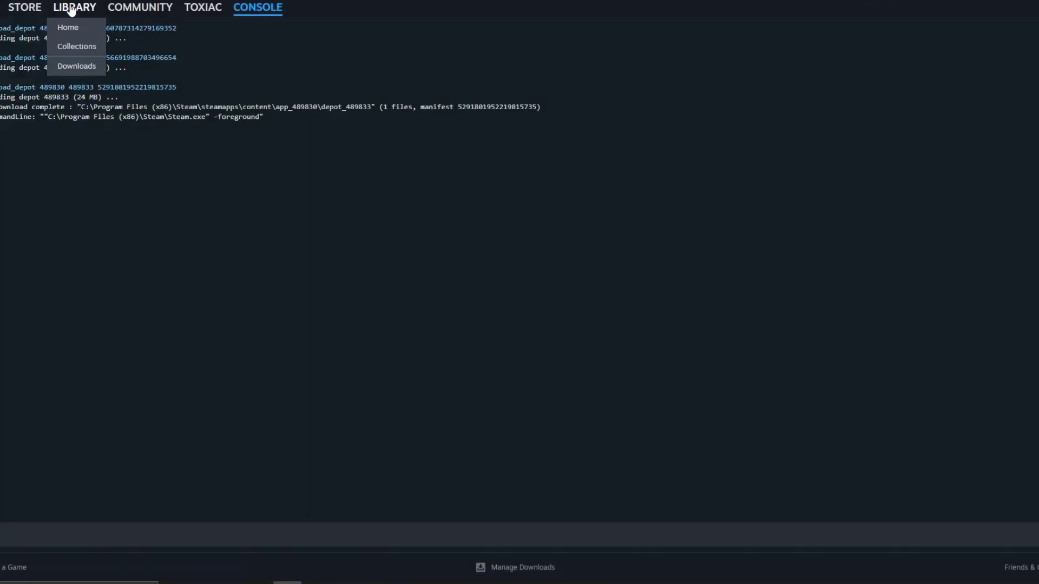
{"action": "left_click", "coordinate": [71, 8]}
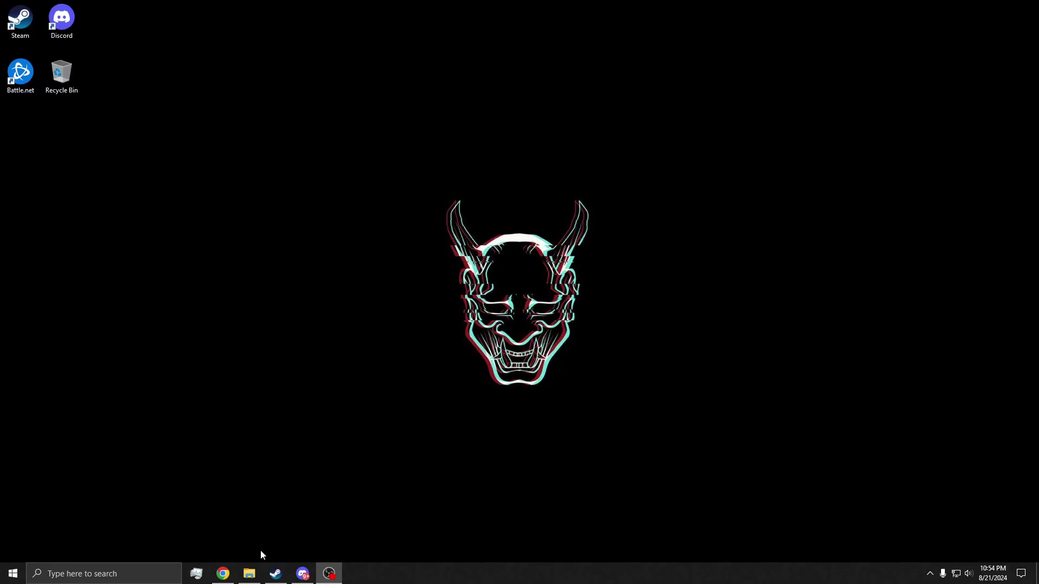
- Tick Read-only in the Properties of appmanifest_489830.acf in E:\SteamLibrary\steamapps
{"action": "left_click", "coordinate": [249, 574]}
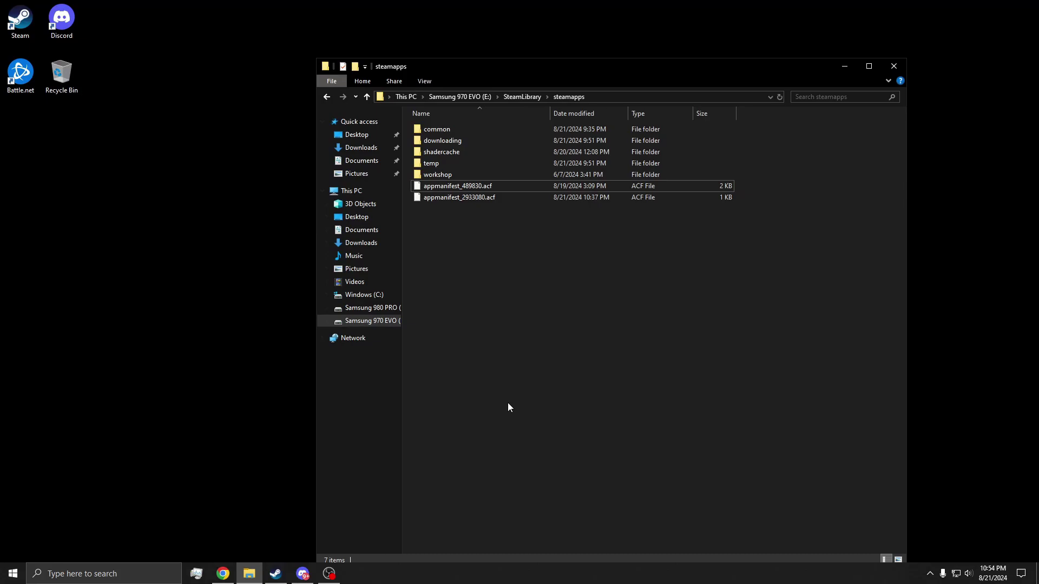
{"action": "left_click_drag", "start_coordinate": [524, 66], "coordinate": [460, 36]}
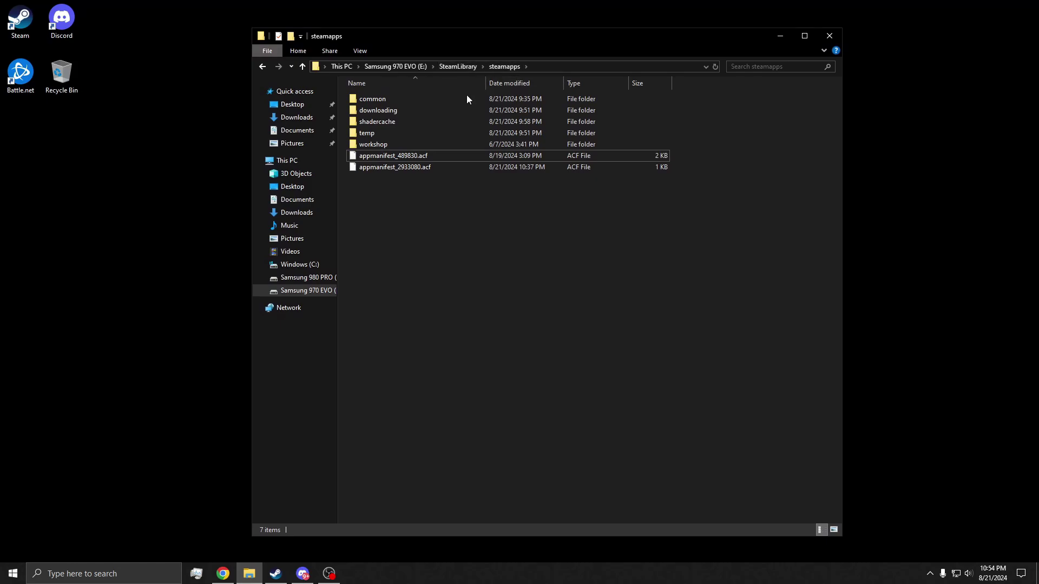
{"action": "left_click", "coordinate": [378, 159]}
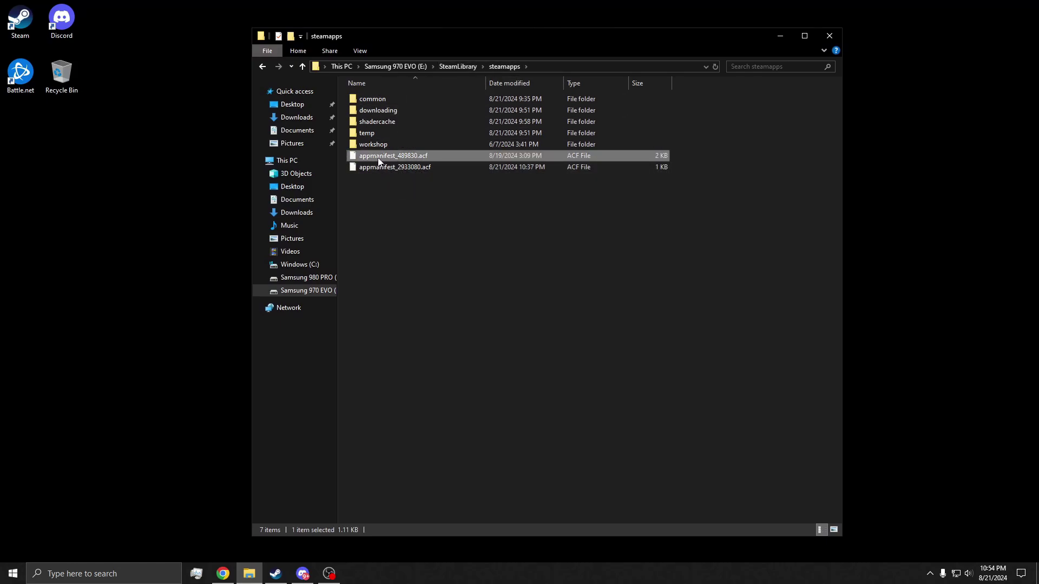
{"action": "right_click", "coordinate": [378, 159]}
{"action": "left_click", "coordinate": [370, 179]}
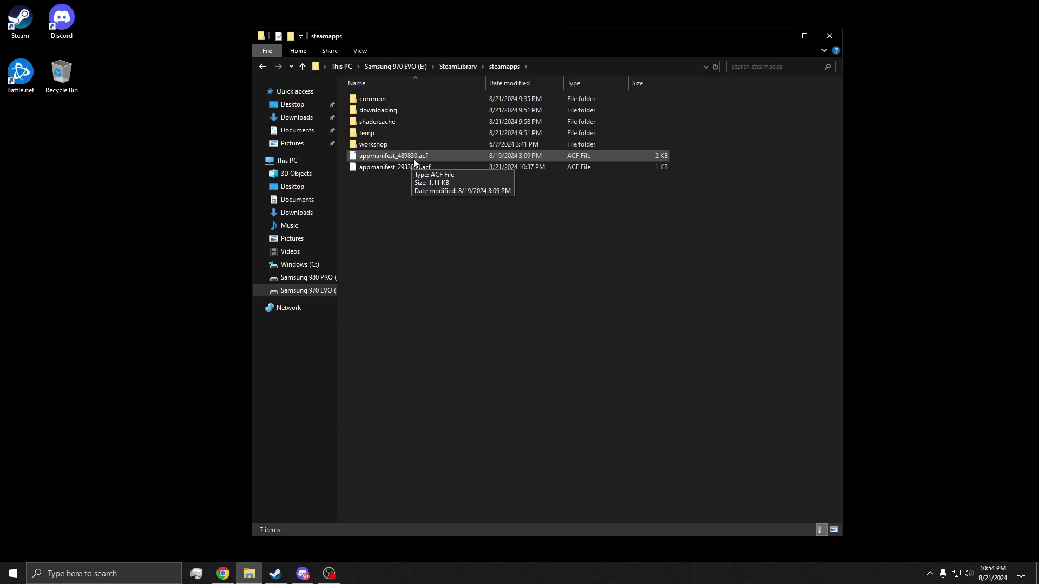
{"action": "right_click", "coordinate": [414, 158]}
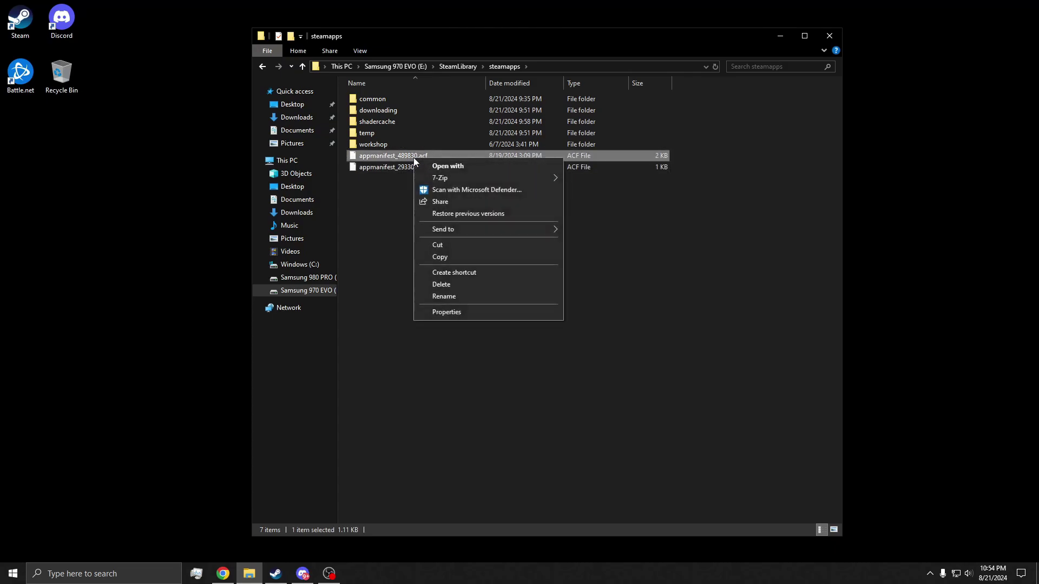
{"action": "left_click", "coordinate": [441, 313]}
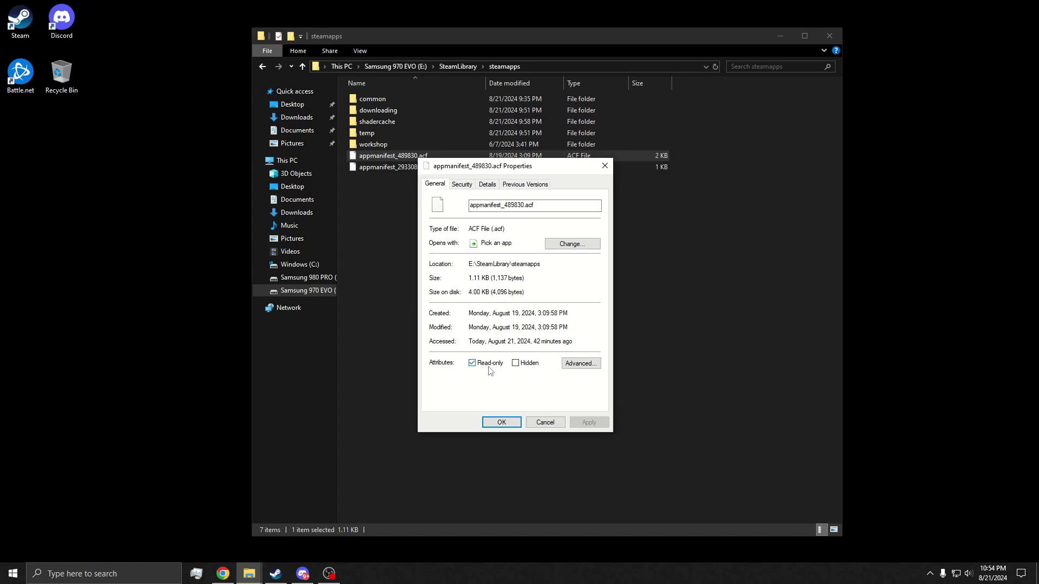
{"action": "left_click", "coordinate": [502, 422]}
{"action": "left_click", "coordinate": [420, 218]}
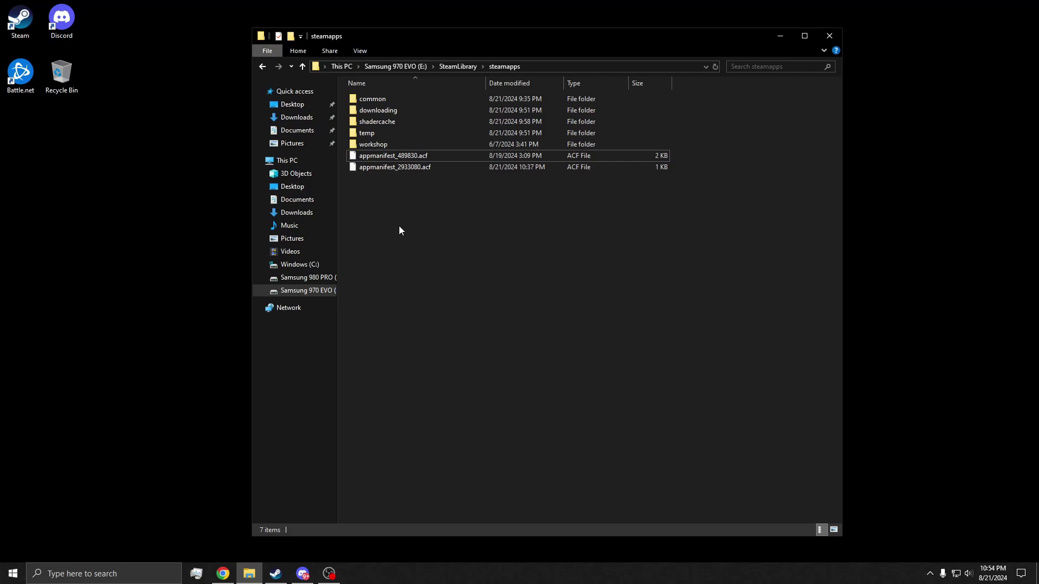
- Select appmanifest_2933080.acf in the steamapps folder to inspect it
{"action": "left_click", "coordinate": [394, 156]}
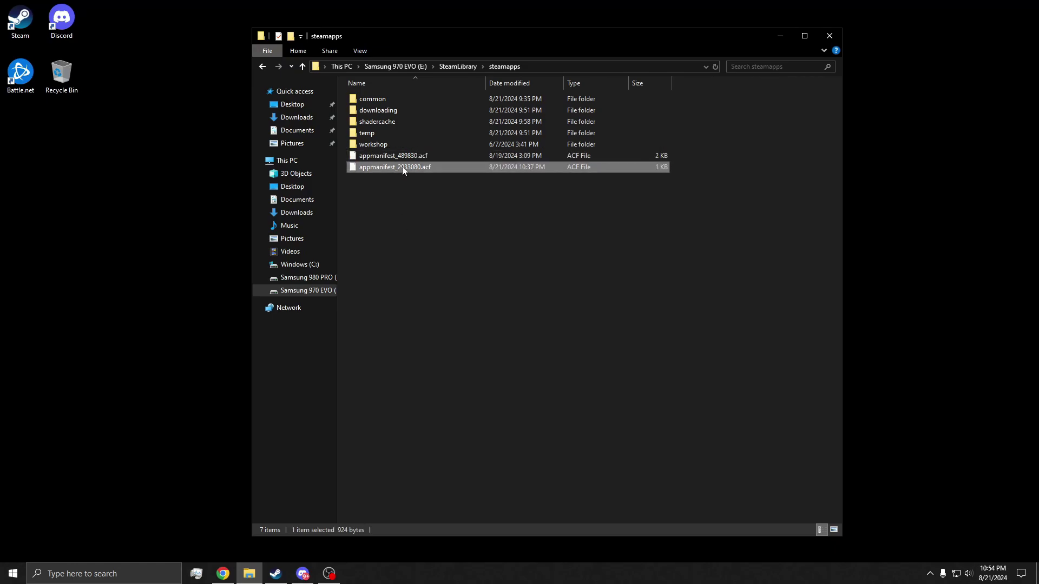